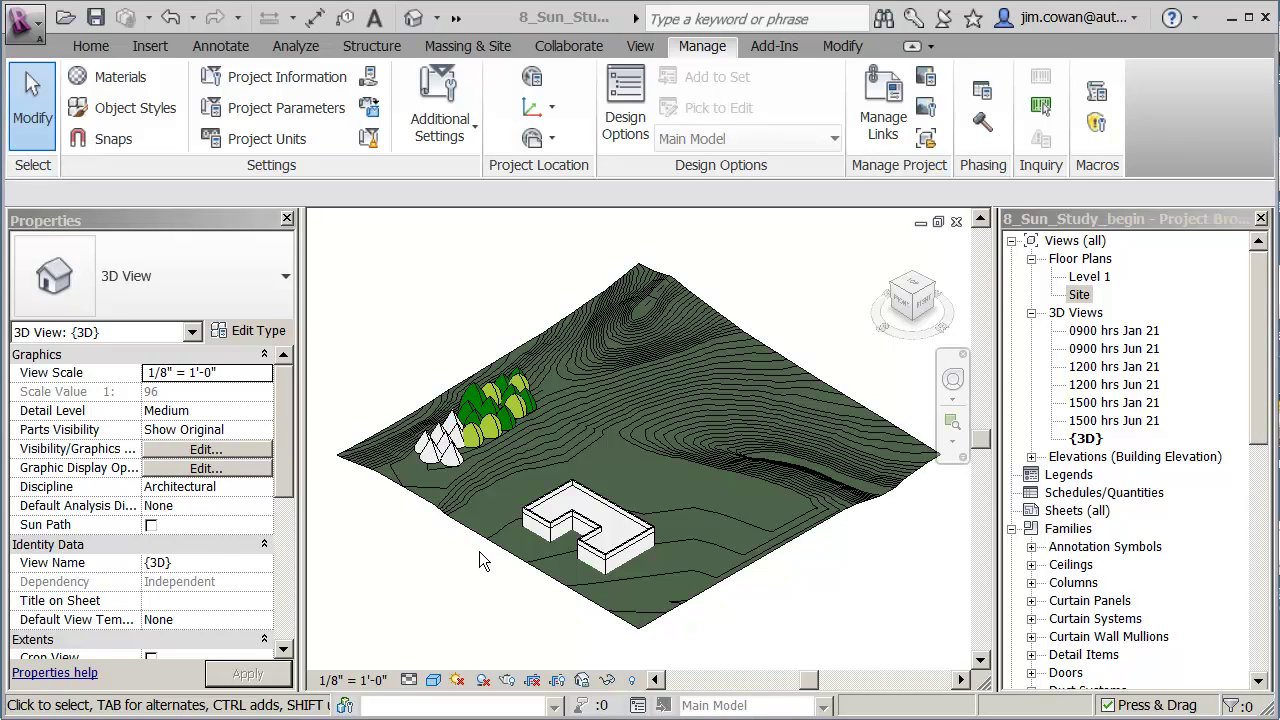
# Toggle shadows off and back on, leaving them displayed in the 3D site view
pyautogui.click(482, 680)
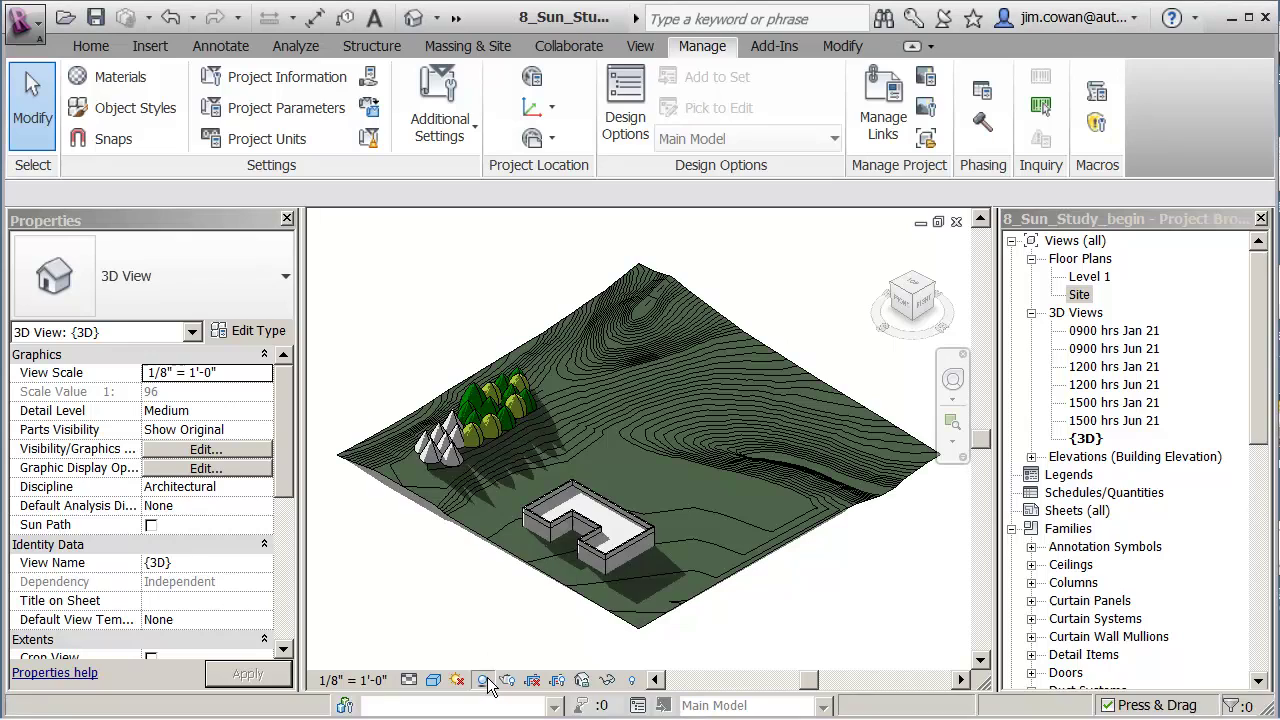
pyautogui.click(482, 680)
pyautogui.click(485, 681)
pyautogui.click(483, 680)
pyautogui.click(485, 681)
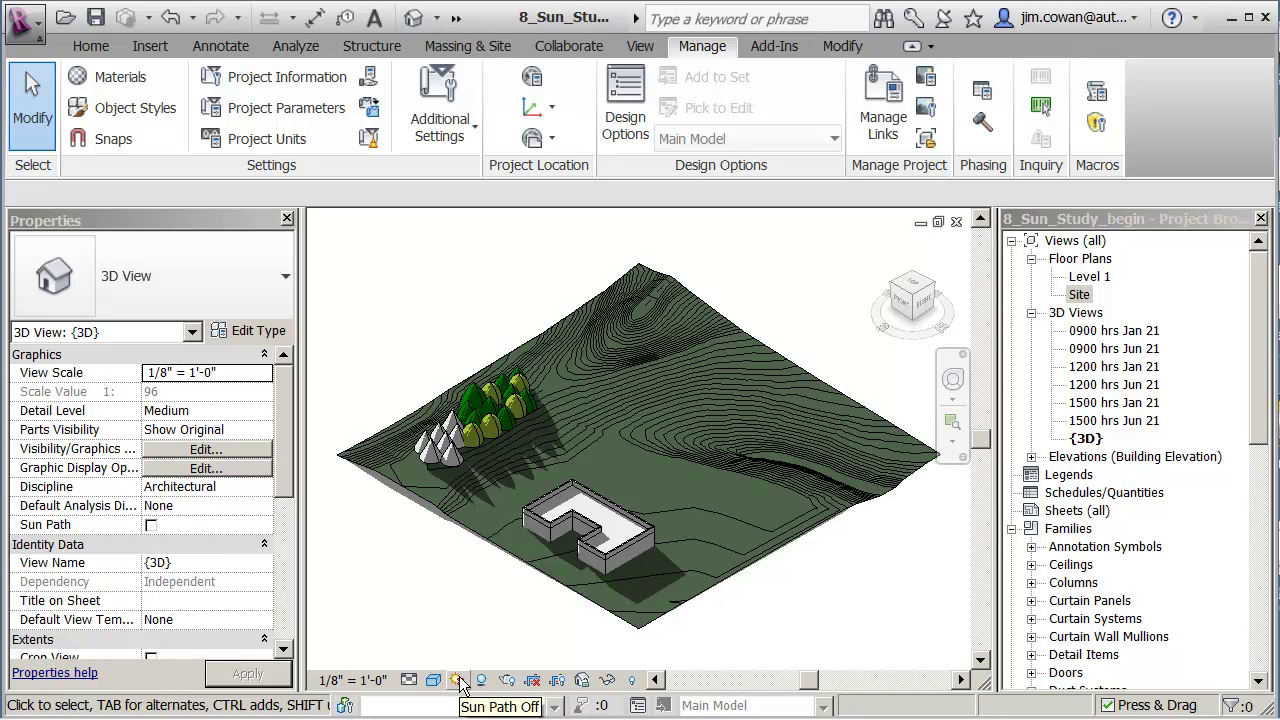
pyautogui.click(458, 680)
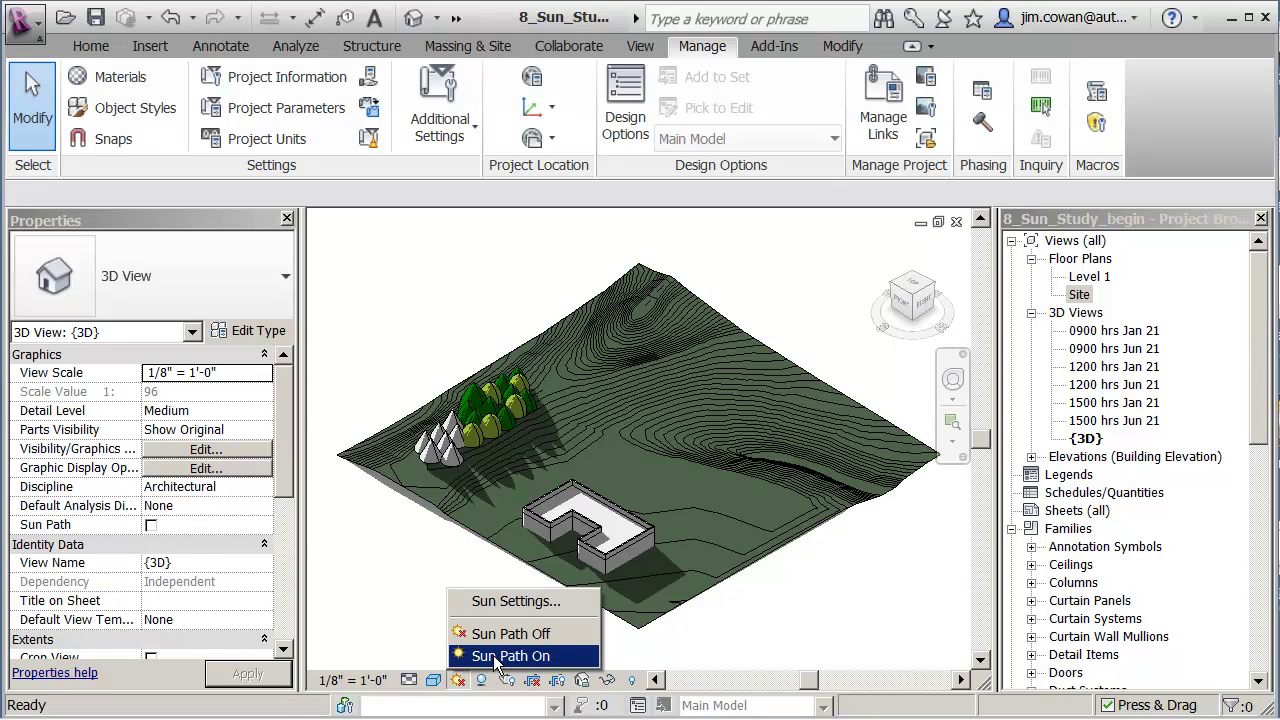
# Turn on the sun path display and pan to fit it in view
pyautogui.click(497, 656)
pyautogui.moveTo(468, 549); pyautogui.dragTo(545, 549, button='middle')
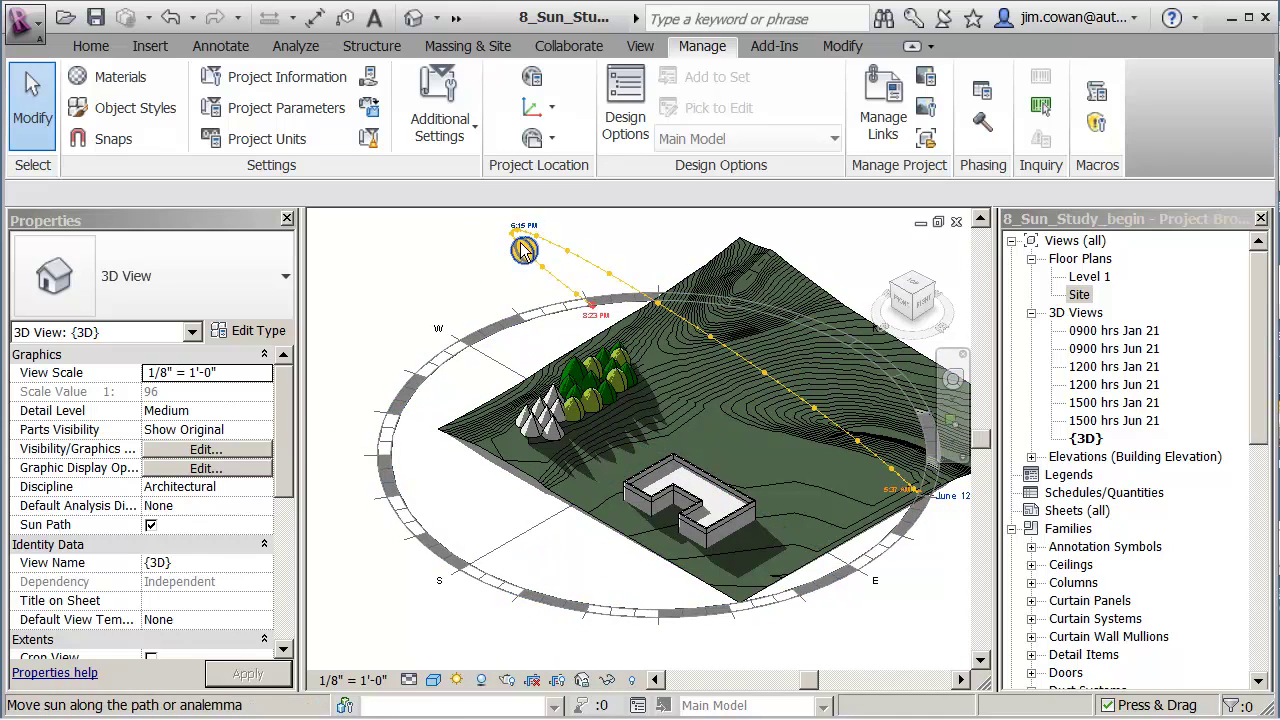
pyautogui.click(522, 249)
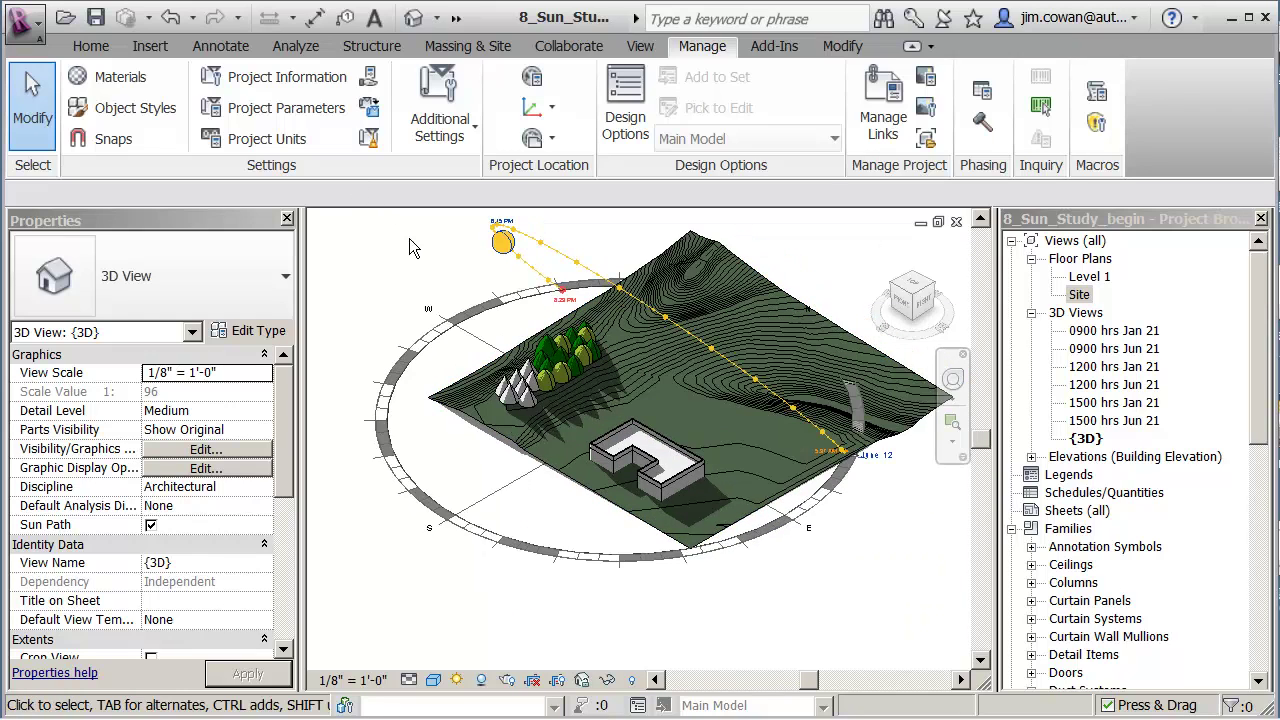
# Drag the sun along its daily arc toward midday
pyautogui.moveTo(409, 238)
pyautogui.mouseDown(button='middle')
pyautogui.moveTo(393, 280)
pyautogui.moveTo(427, 267)
pyautogui.mouseUp(button='middle')
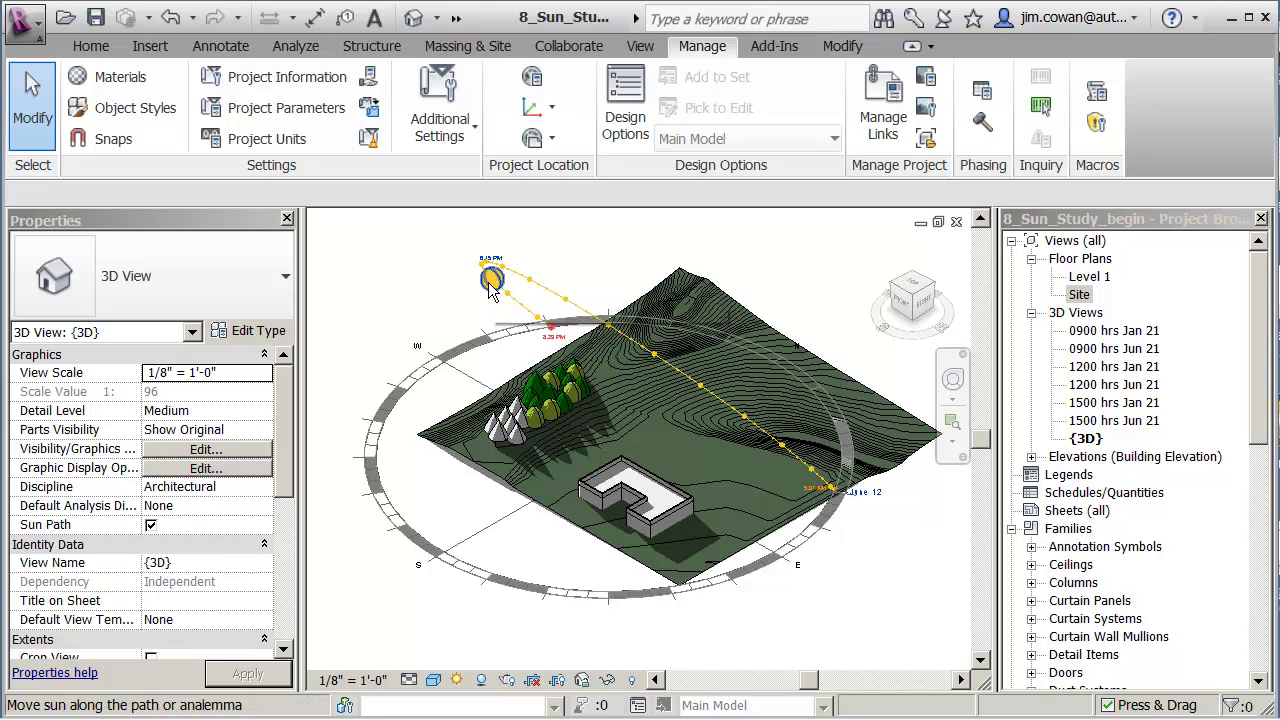
pyautogui.moveTo(488, 282); pyautogui.dragTo(487, 270)
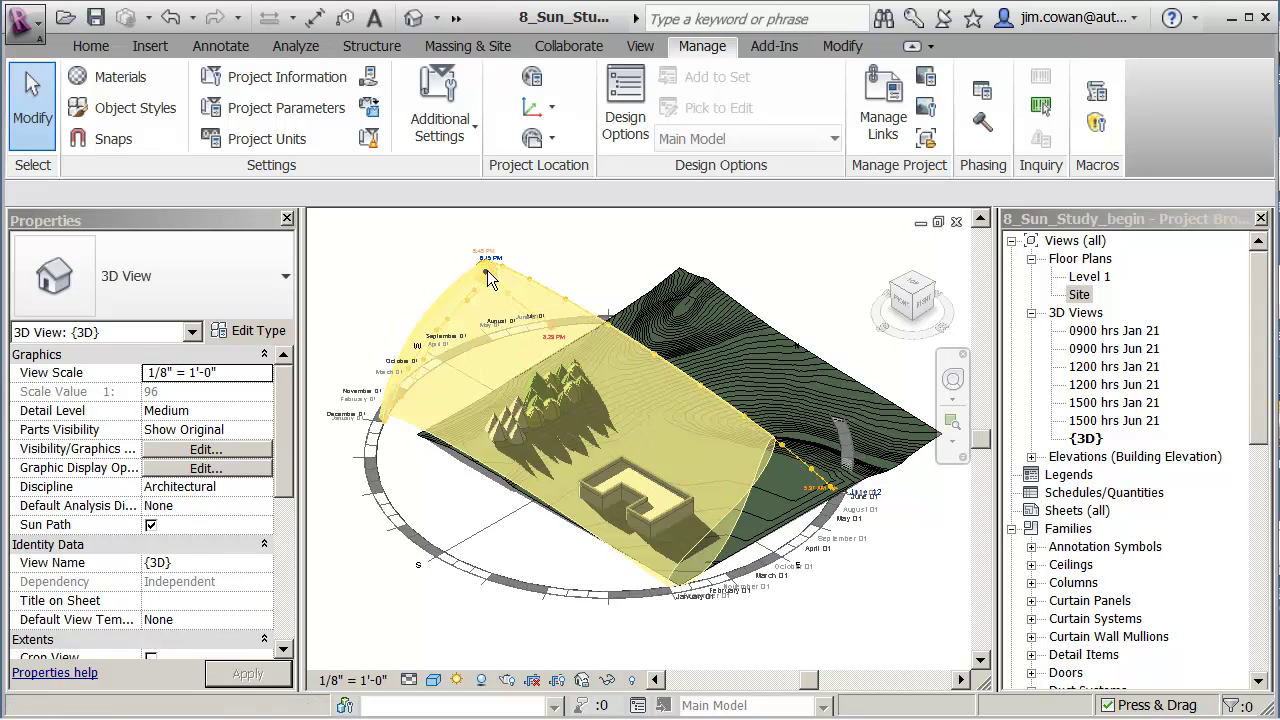
pyautogui.moveTo(570, 310); pyautogui.dragTo(654, 368)
pyautogui.moveTo(697, 412)
pyautogui.mouseDown()
pyautogui.moveTo(614, 332)
pyautogui.moveTo(537, 300)
pyautogui.moveTo(437, 393)
pyautogui.moveTo(413, 466)
pyautogui.moveTo(402, 410)
pyautogui.moveTo(544, 326)
pyautogui.mouseUp()
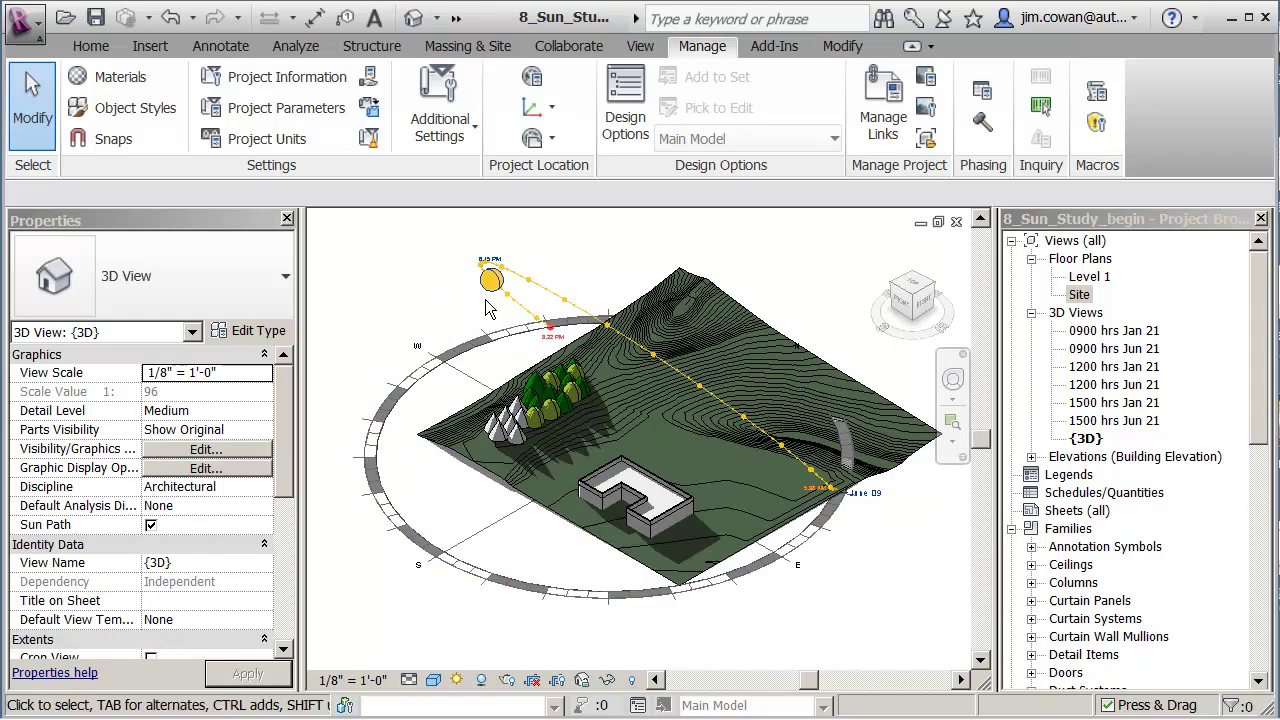
# Place the sun at 1:30 PM on its path and orbit to show the full arc
pyautogui.moveTo(492, 287); pyautogui.dragTo(489, 283)
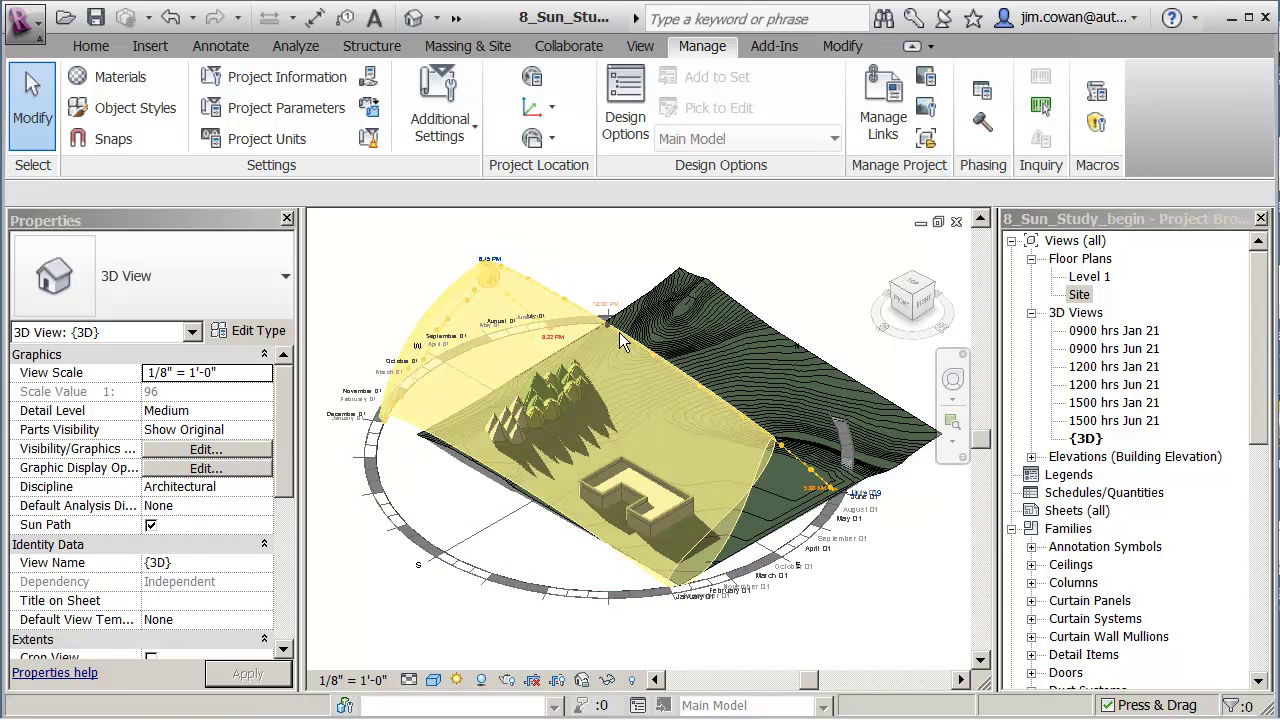
pyautogui.moveTo(678, 373); pyautogui.dragTo(699, 395)
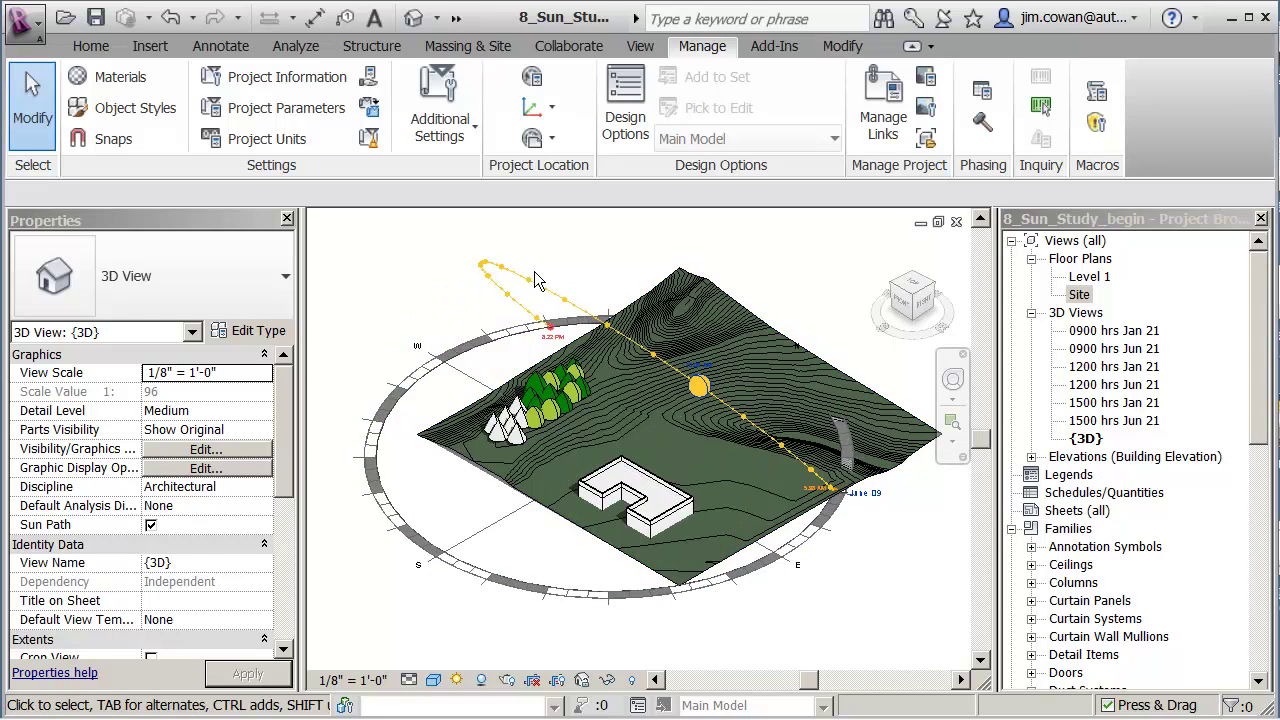
pyautogui.moveTo(586, 274); pyautogui.dragTo(561, 268, button='middle')
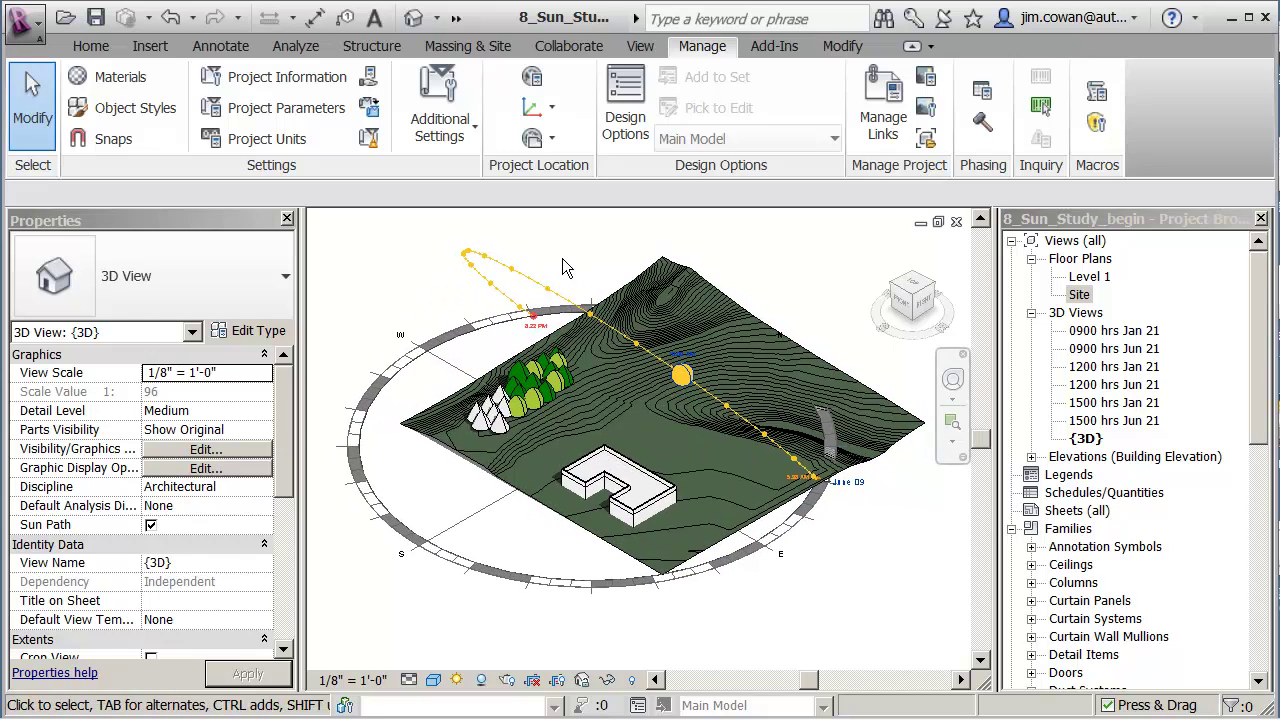
pyautogui.moveTo(682, 376); pyautogui.dragTo(593, 335)
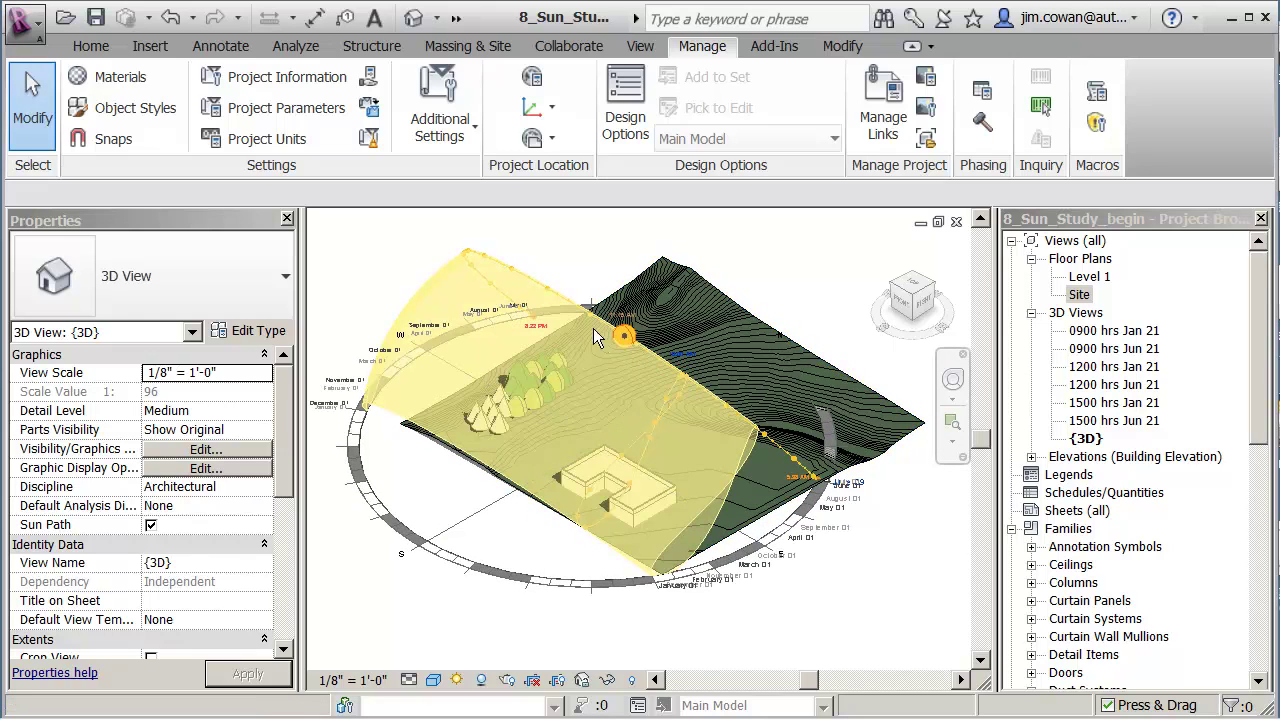
pyautogui.moveTo(522, 290); pyautogui.dragTo(516, 308)
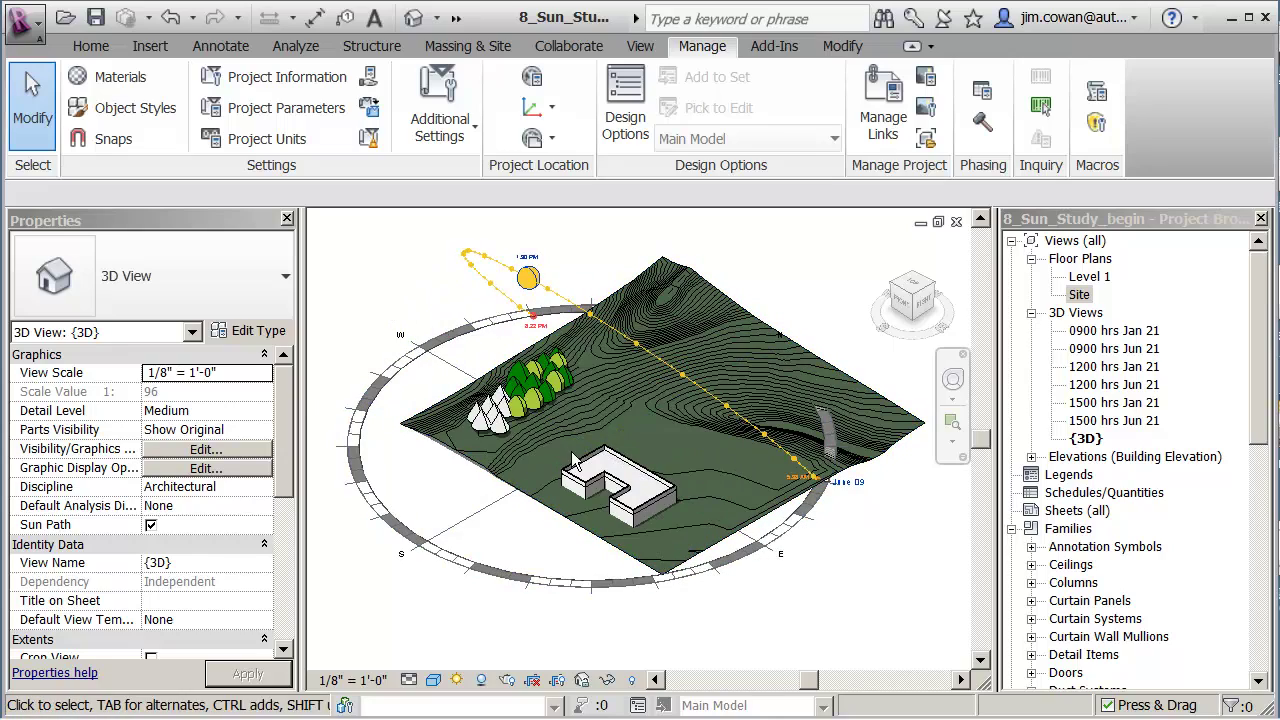
pyautogui.keyDown('shift'); pyautogui.moveTo(553, 490); pyautogui.dragTo(583, 354, button='middle'); pyautogui.keyUp('shift')
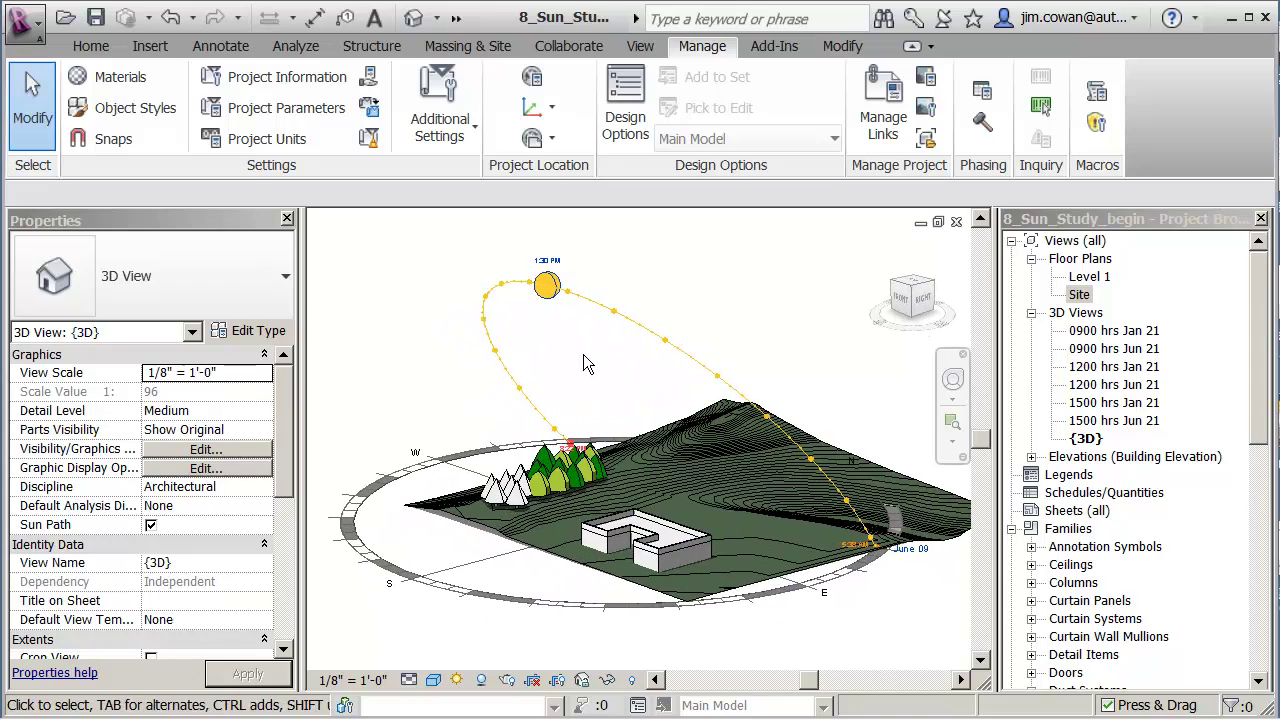
# Set the sun date to June 21 using the calendar
pyautogui.click(912, 556)
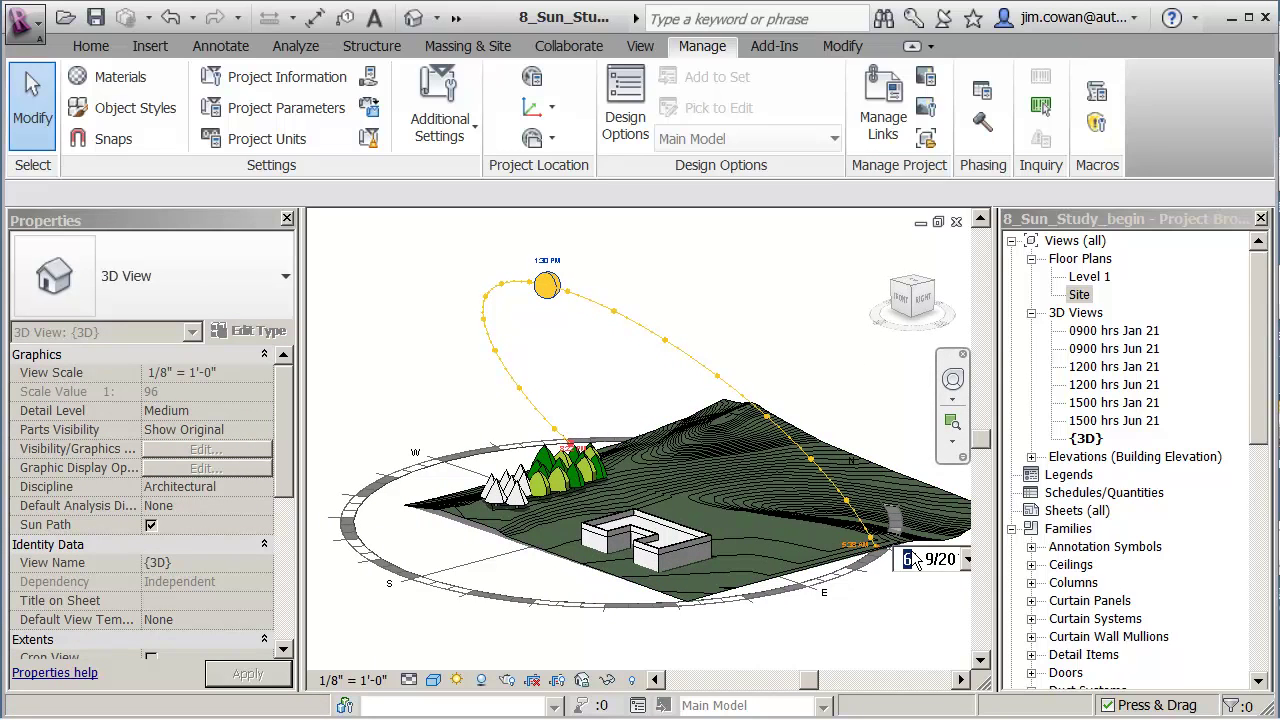
pyautogui.click(966, 560)
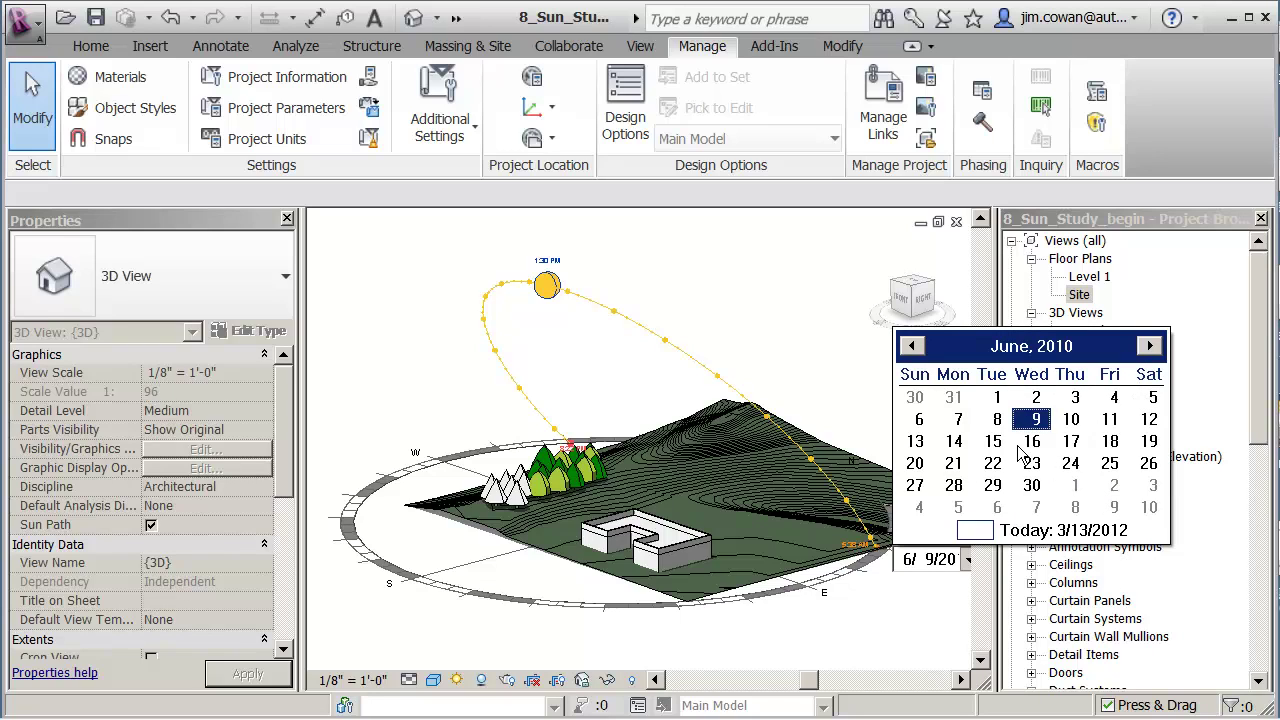
pyautogui.click(952, 464)
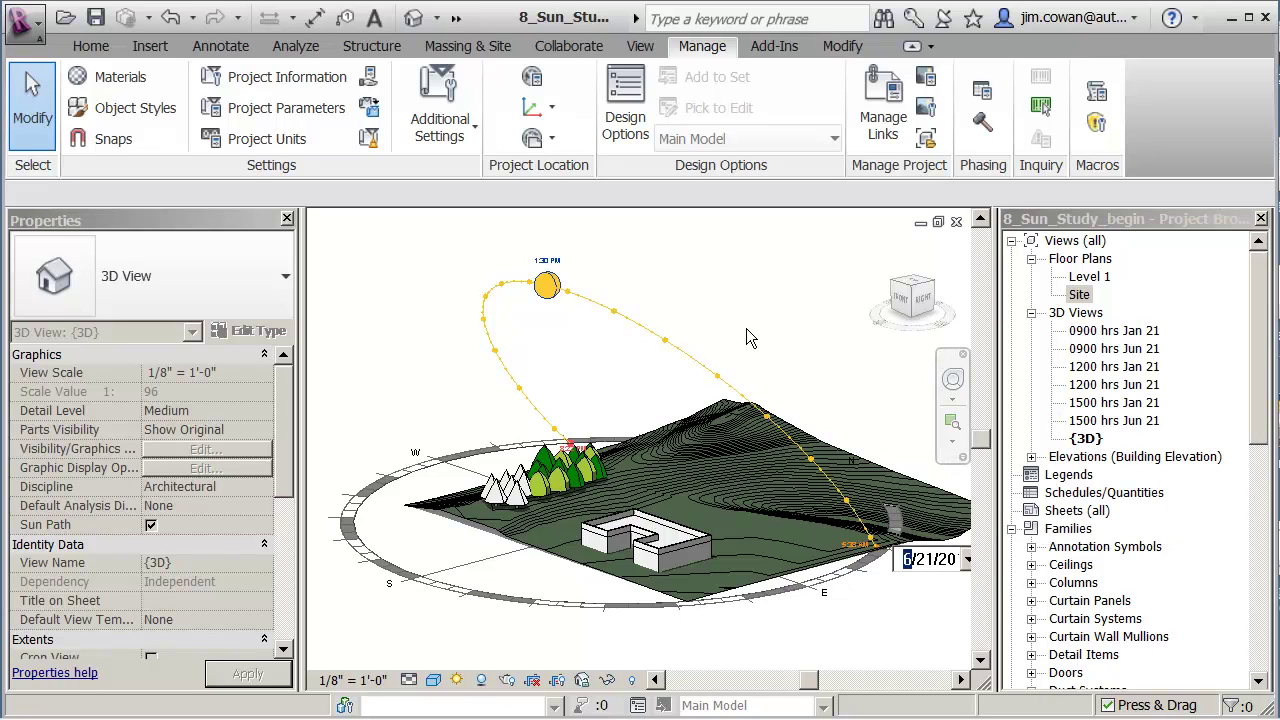
# Set the sun time to 4:00 PM and orbit to view the afternoon shadows
pyautogui.click(556, 266)
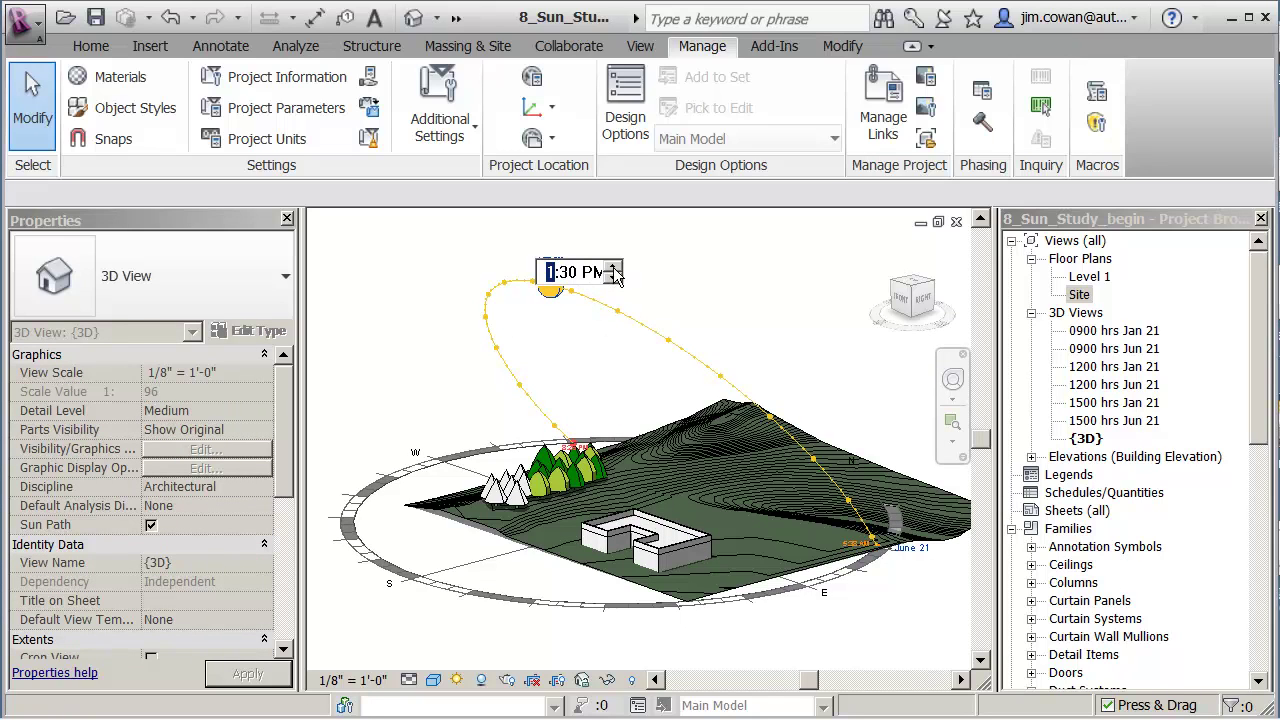
pyautogui.click(613, 267)
pyautogui.click(578, 280)
pyautogui.write('00')
pyautogui.click(549, 280)
pyautogui.write('4')
pyautogui.press('Return')
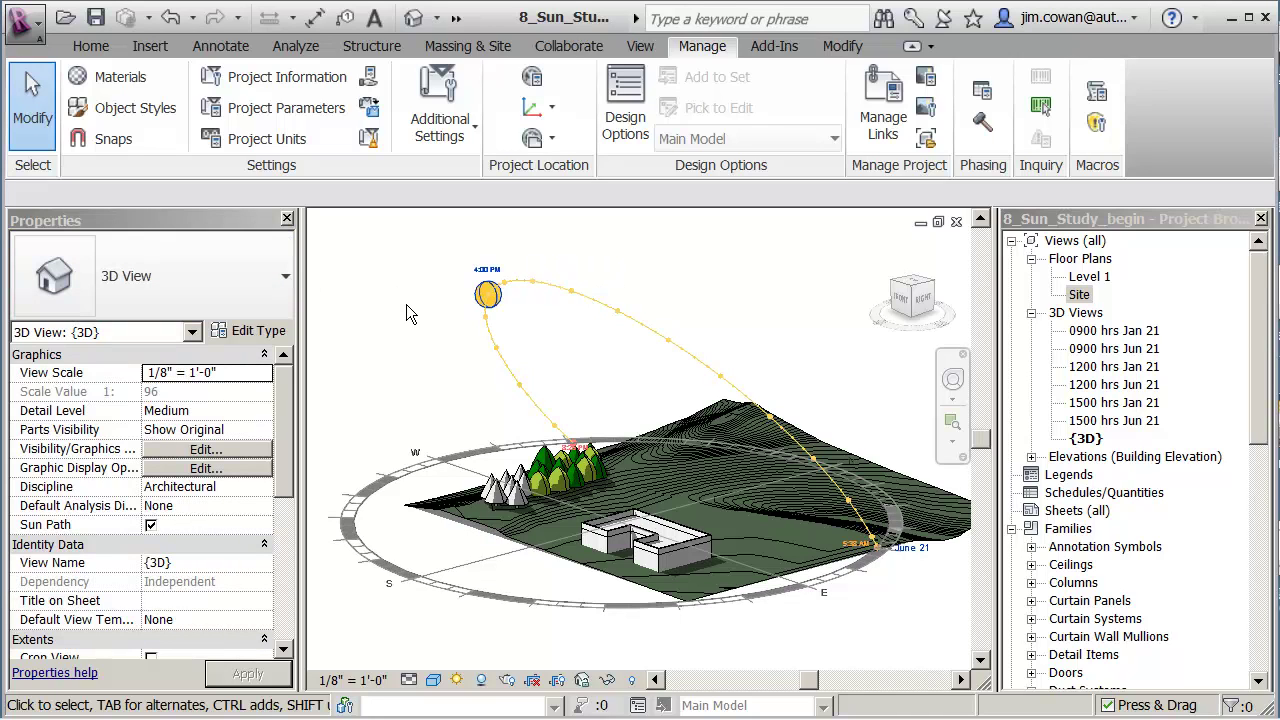
pyautogui.keyDown('shift'); pyautogui.moveTo(481, 367); pyautogui.dragTo(583, 478, button='middle'); pyautogui.keyUp('shift')
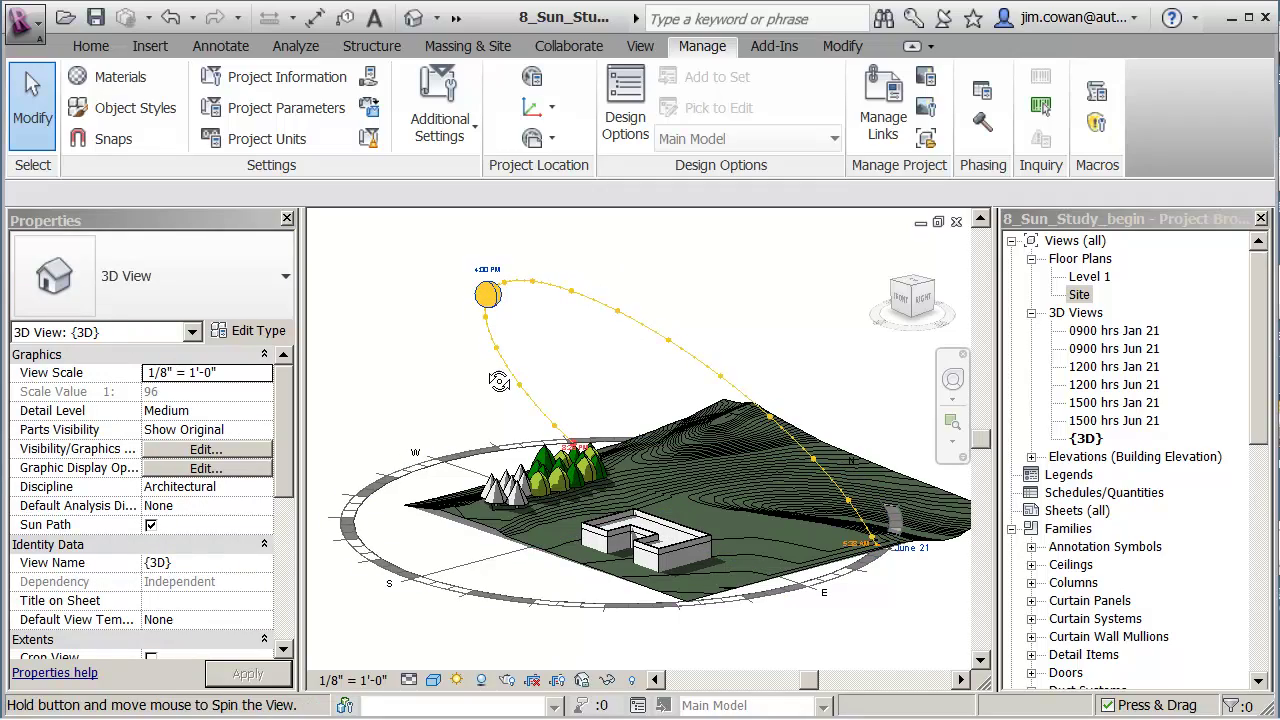